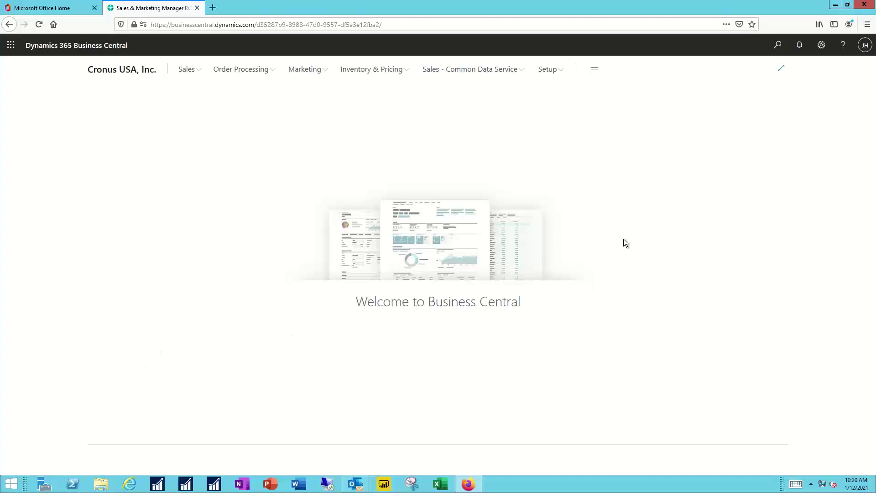
# Step: Review the Defaults and Numbering sections of Marketing Setup, then close it
pyautogui.click(595, 69)
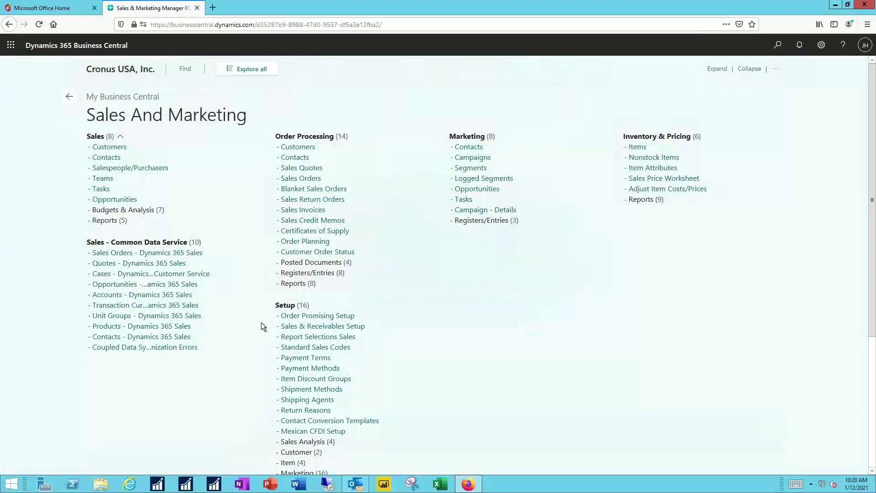
pyautogui.scroll(-4, 261, 327)
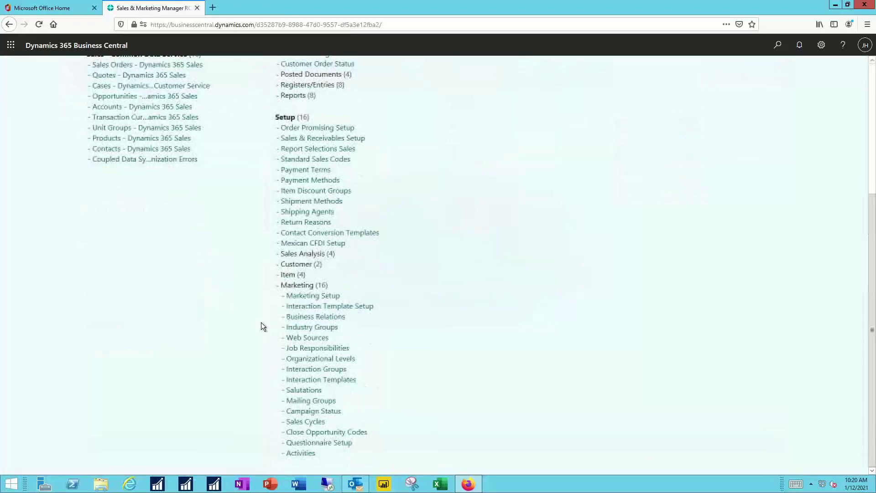
pyautogui.click(311, 298)
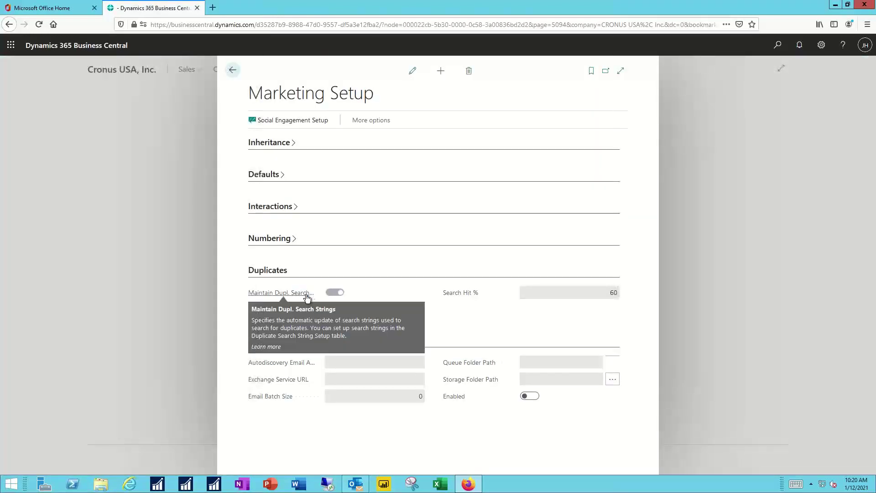
pyautogui.click(283, 177)
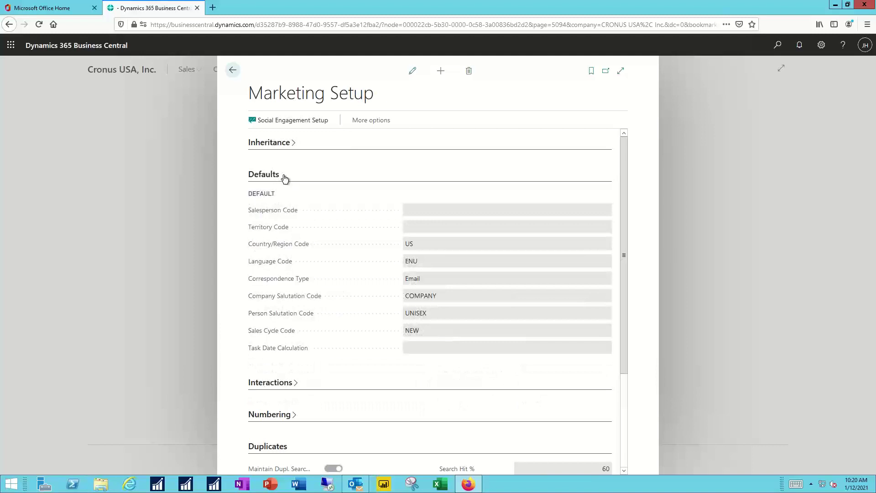
pyautogui.click(270, 175)
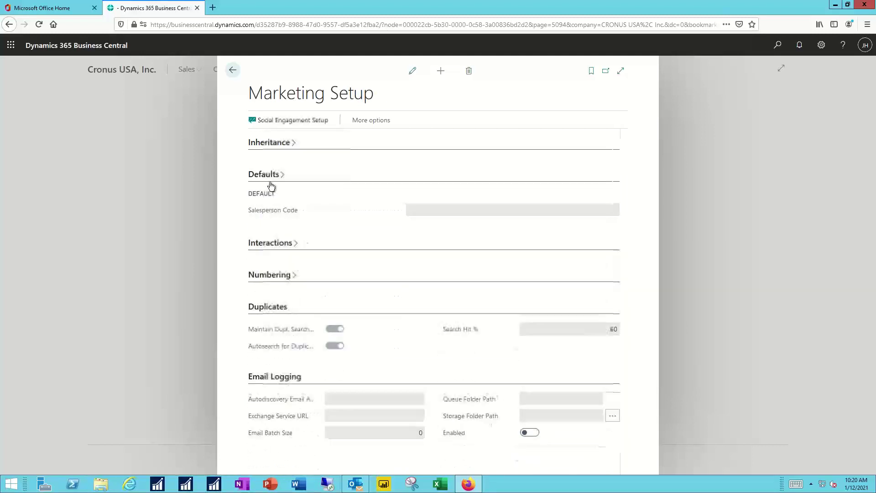
pyautogui.click(270, 240)
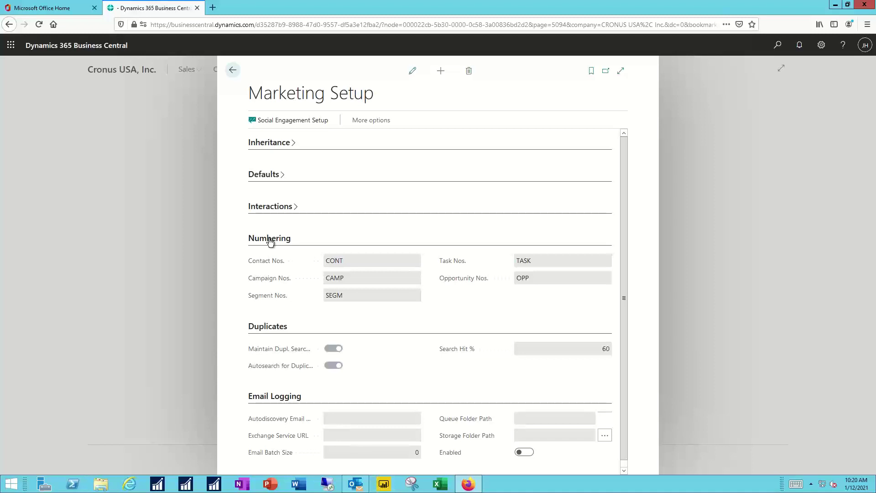
pyautogui.click(271, 241)
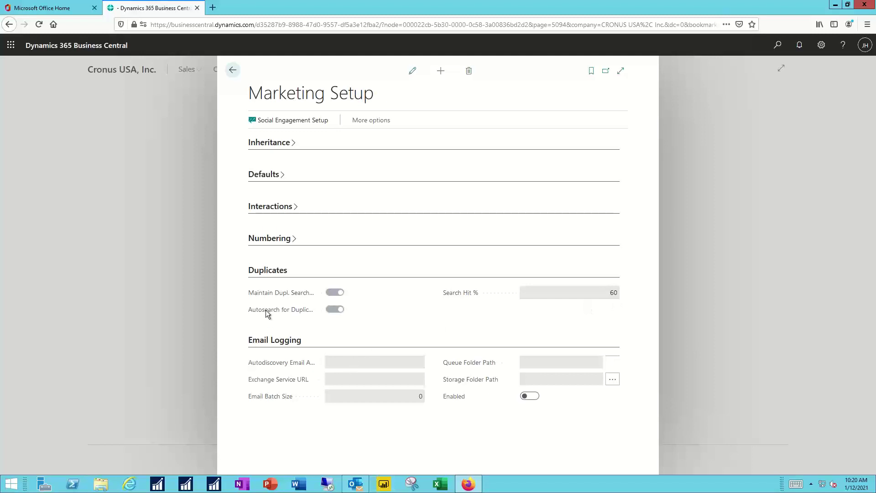
pyautogui.moveTo(268, 313)
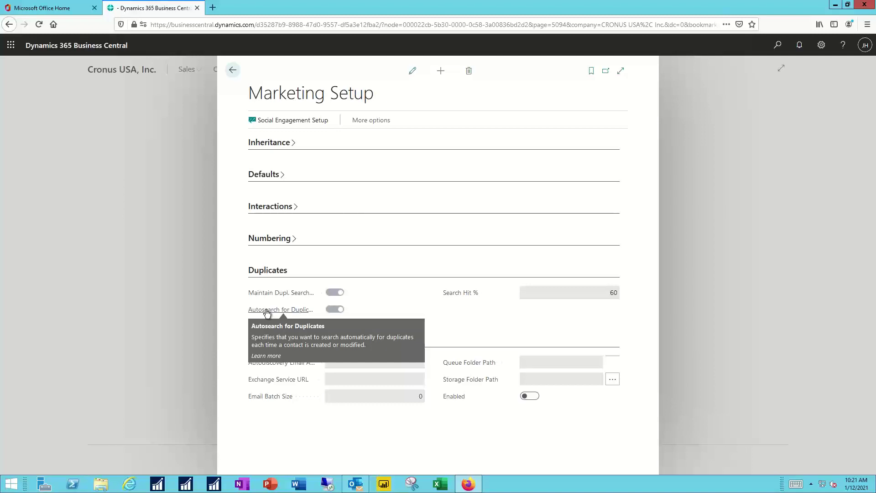
pyautogui.click(232, 72)
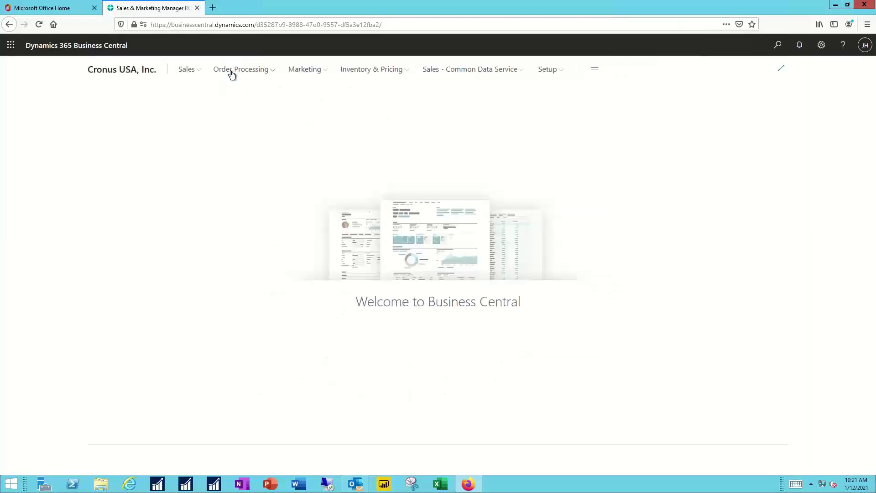
# Step: Create a new campaign from the Campaigns list, accepting the number CP0005
pyautogui.click(596, 68)
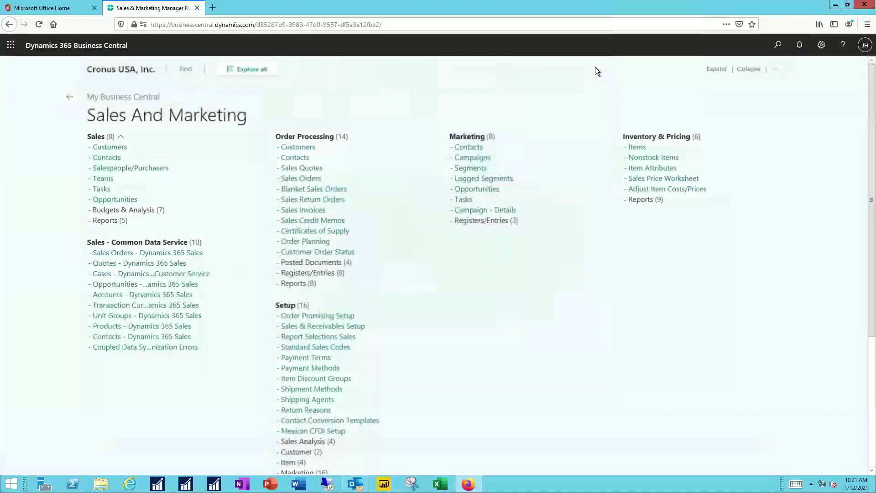
pyautogui.click(482, 158)
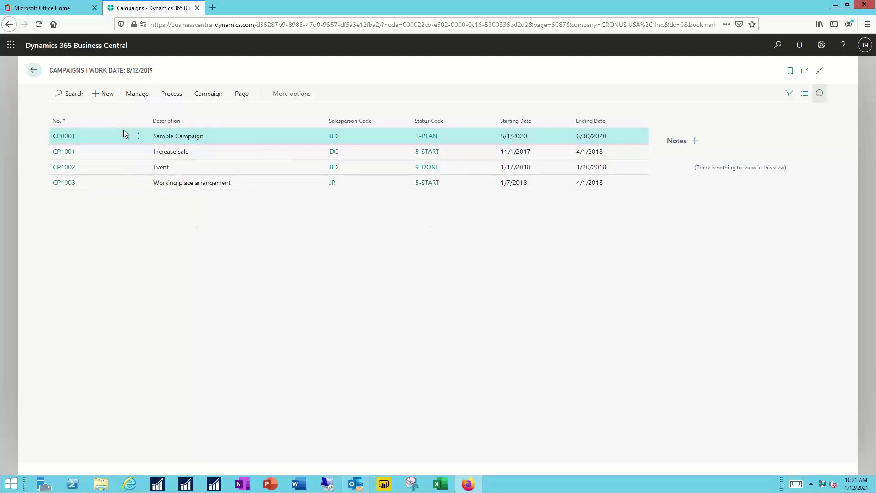
pyautogui.click(106, 95)
pyautogui.press('Tab')
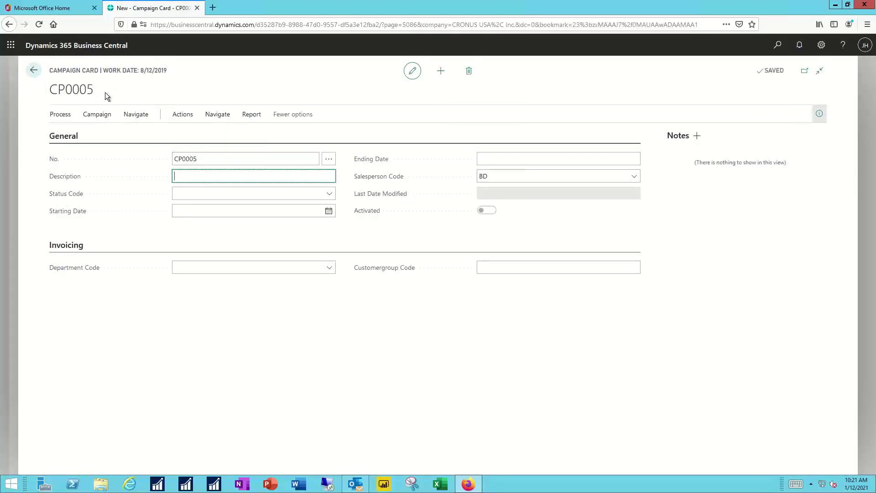
# Step: Describe the campaign as 'Sample Campaign' with status code 1-PLAN
pyautogui.write('Sample Campaign')
pyautogui.press('Tab')
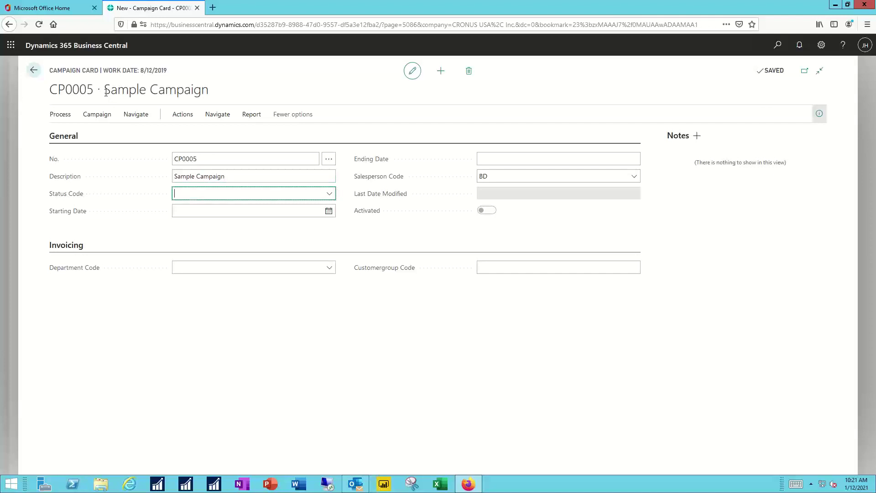
pyautogui.click(330, 194)
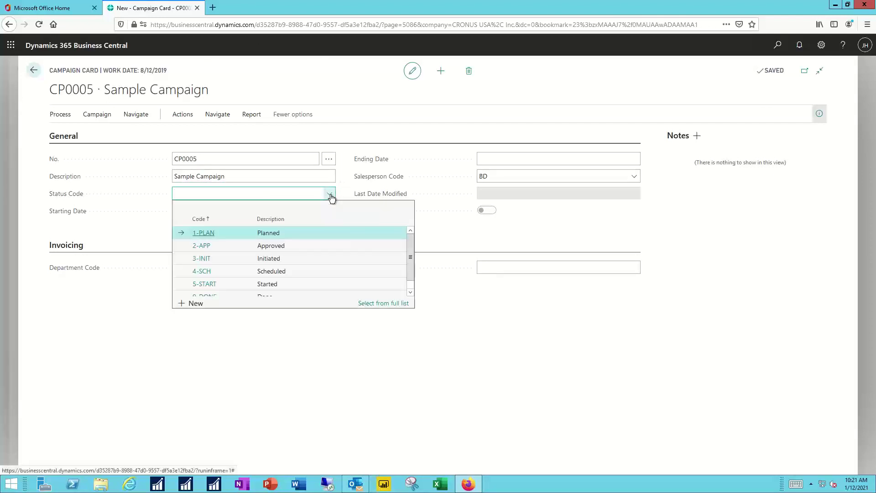
pyautogui.click(209, 234)
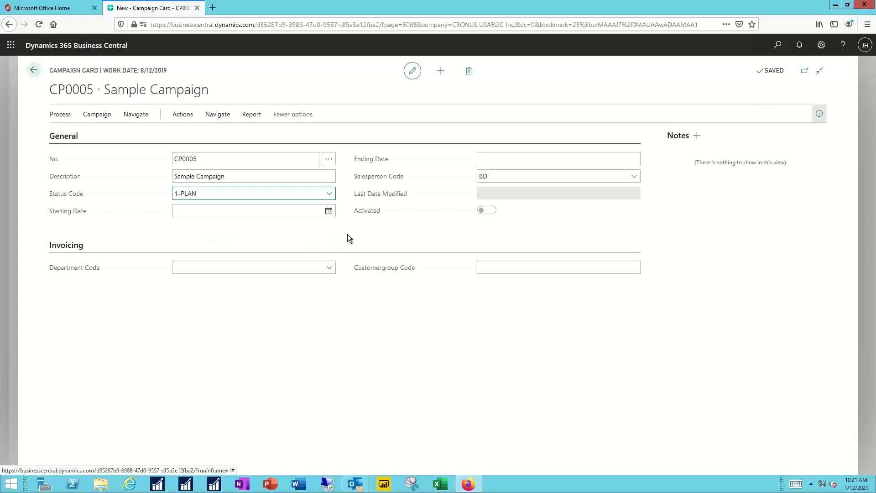
# Step: Set the campaign to run from 1/31/2021 to 4/30/2021
pyautogui.press('Tab')
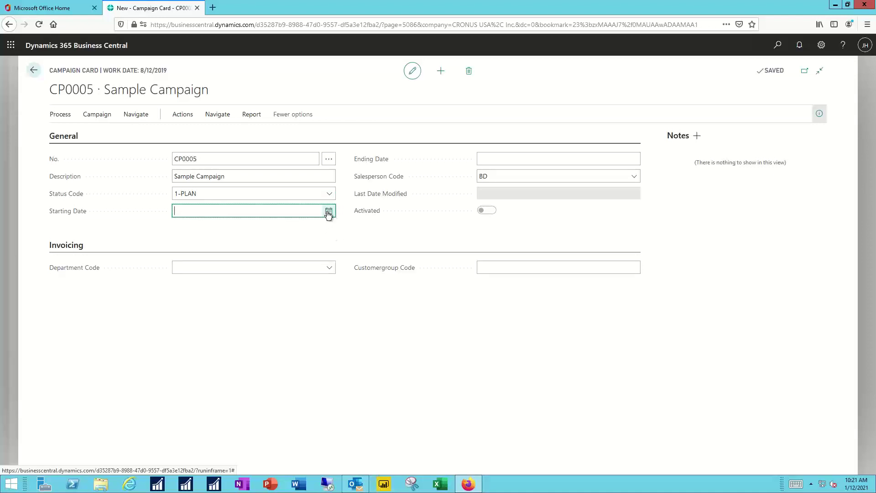
pyautogui.click(329, 210)
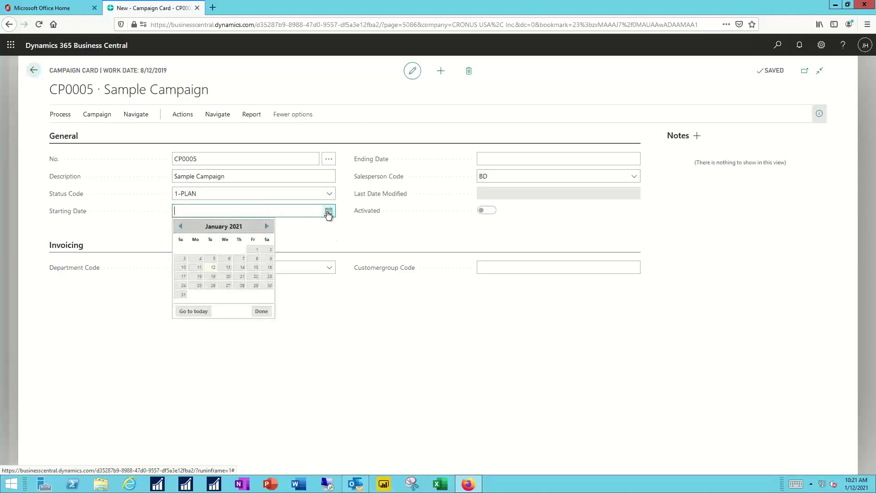
pyautogui.click(183, 295)
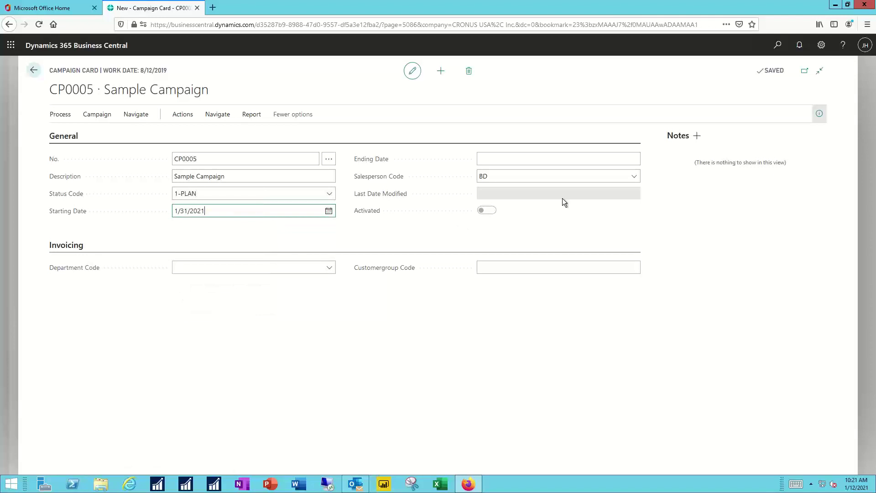
pyautogui.click(570, 158)
pyautogui.click(634, 159)
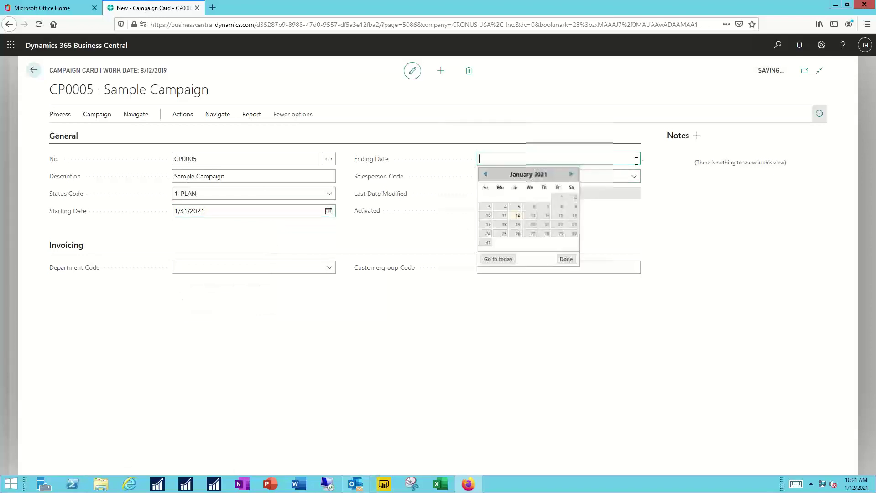
pyautogui.click(572, 174)
pyautogui.click(571, 174)
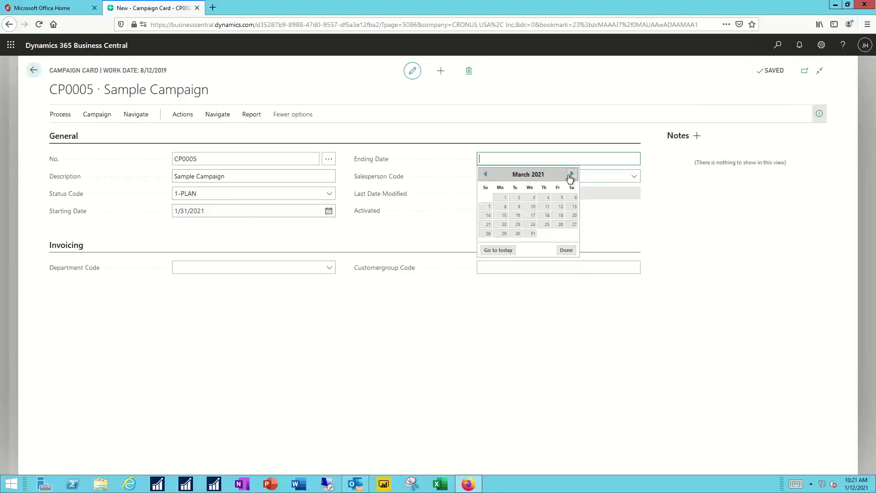
pyautogui.click(571, 175)
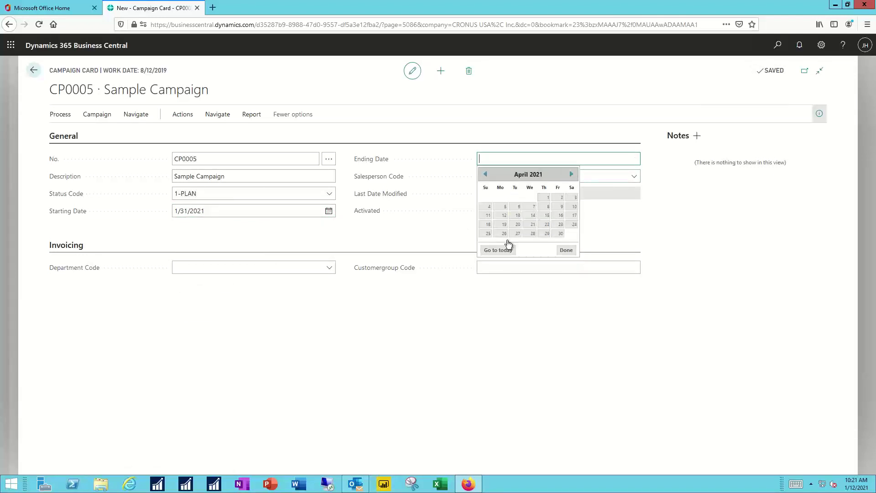
pyautogui.click(559, 233)
pyautogui.click(496, 175)
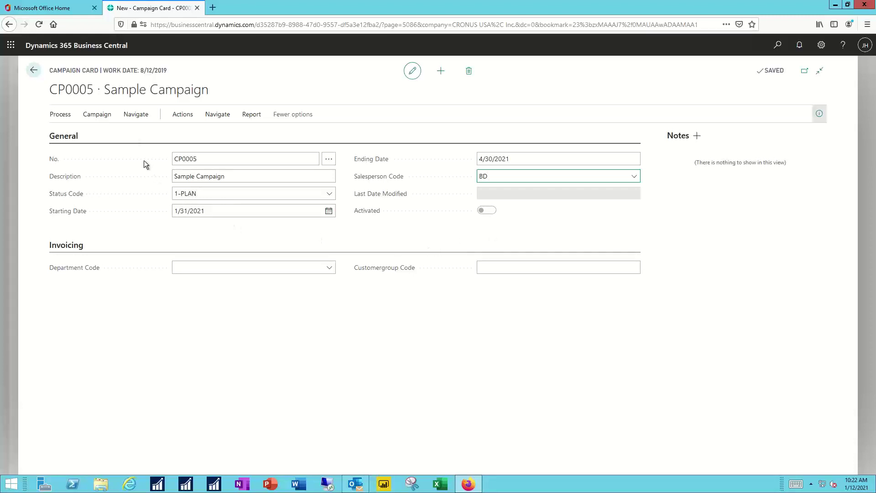
pyautogui.click(136, 115)
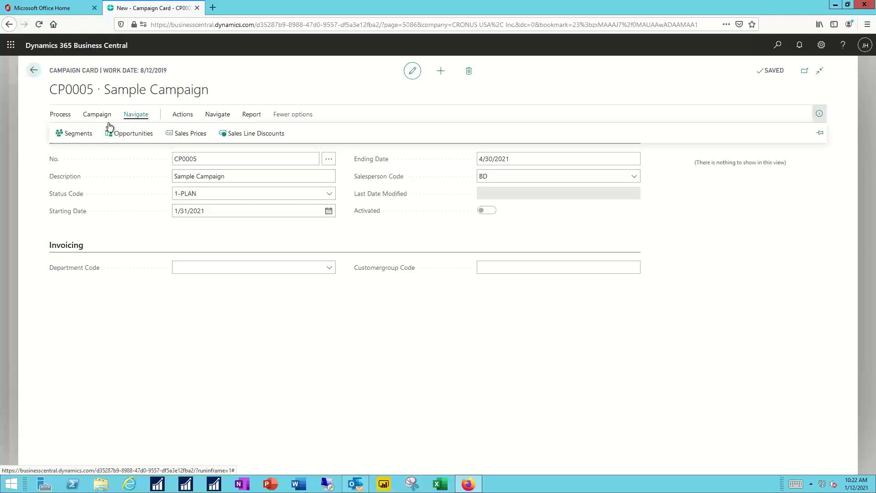
# Step: Add a new segment described as 'Sample Contacts' to campaign CP0005
pyautogui.click(73, 135)
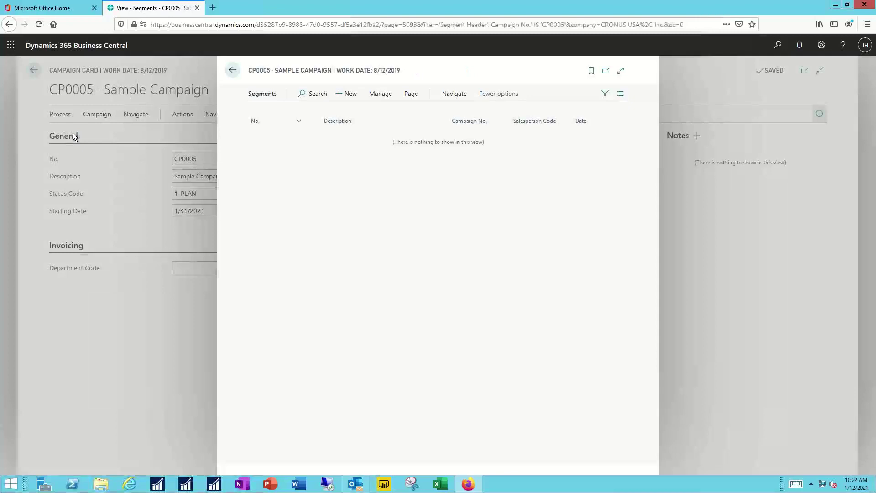
pyautogui.click(349, 95)
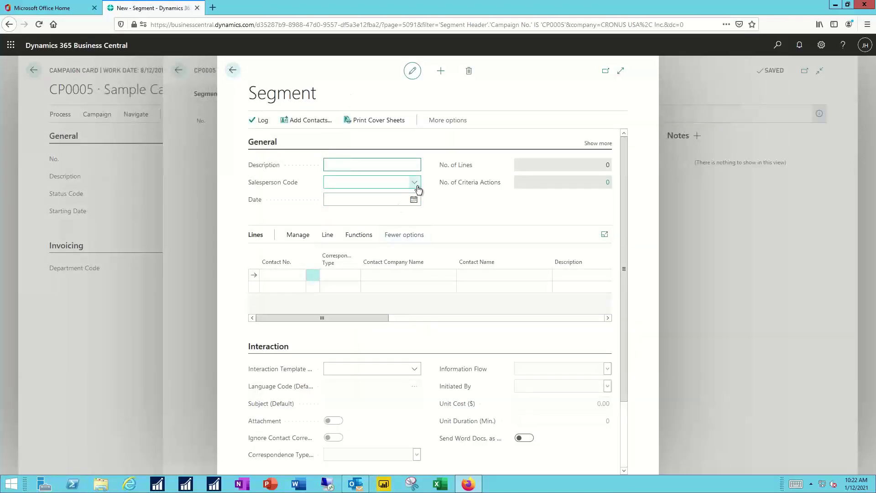
pyautogui.write('Samp')
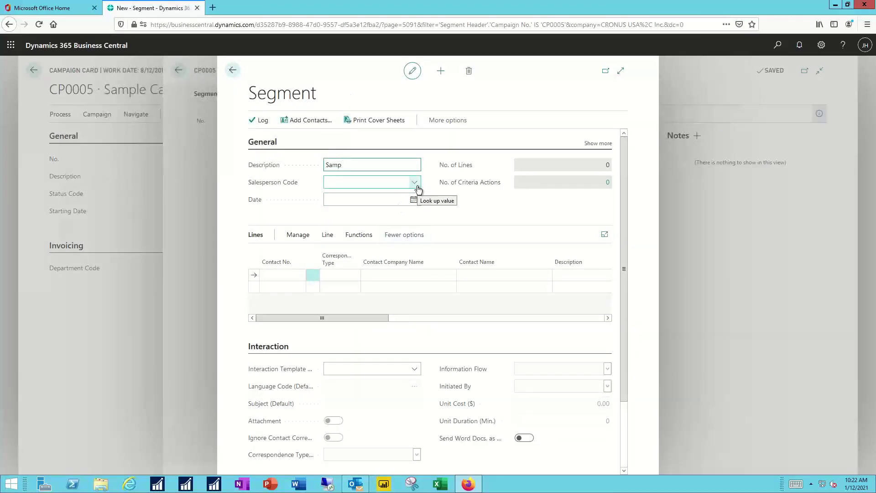
pyautogui.write('le Contacts')
pyautogui.press('Tab')
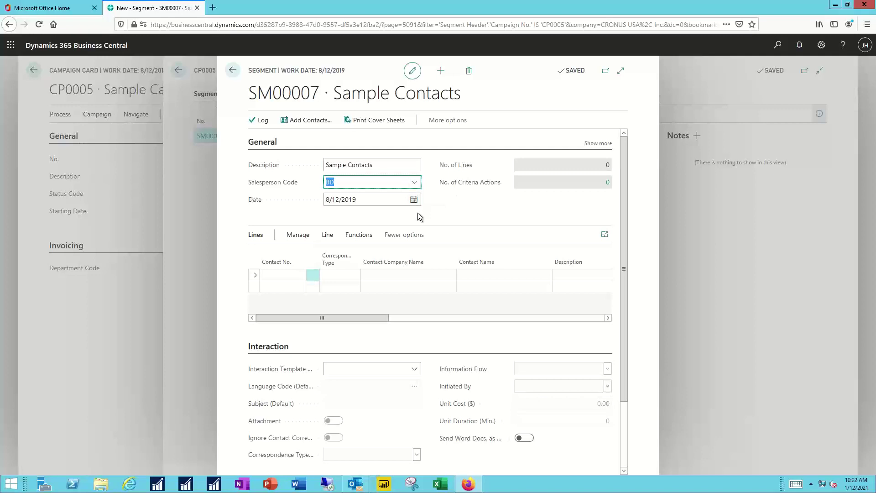
# Step: Add all contacts of salesperson BD to the segment, including those already in other segments
pyautogui.click(296, 121)
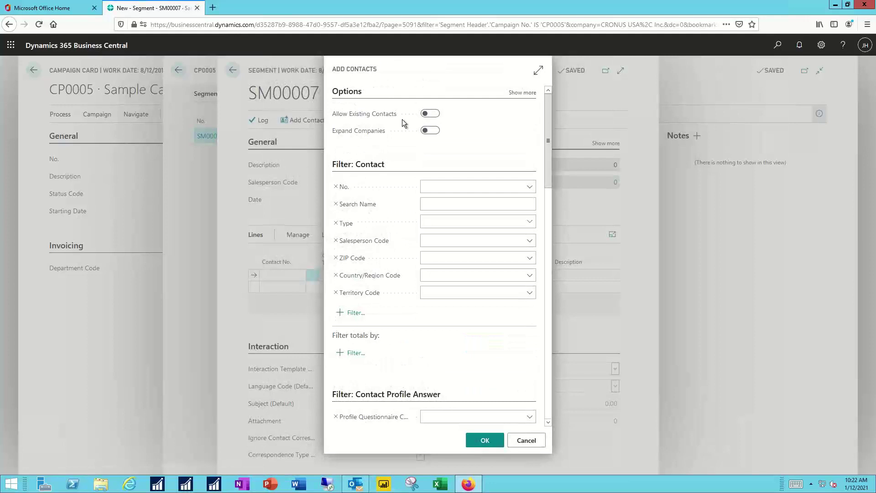
pyautogui.click(435, 116)
pyautogui.click(434, 239)
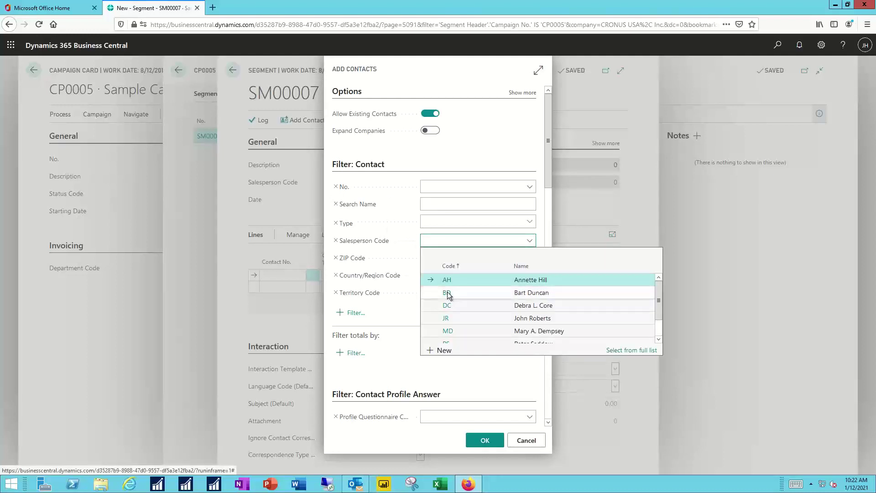
pyautogui.click(449, 291)
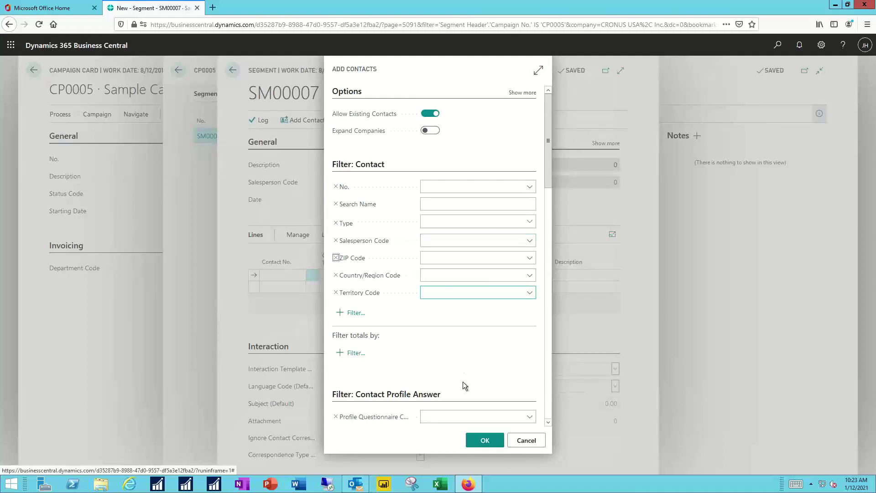
pyautogui.click(485, 441)
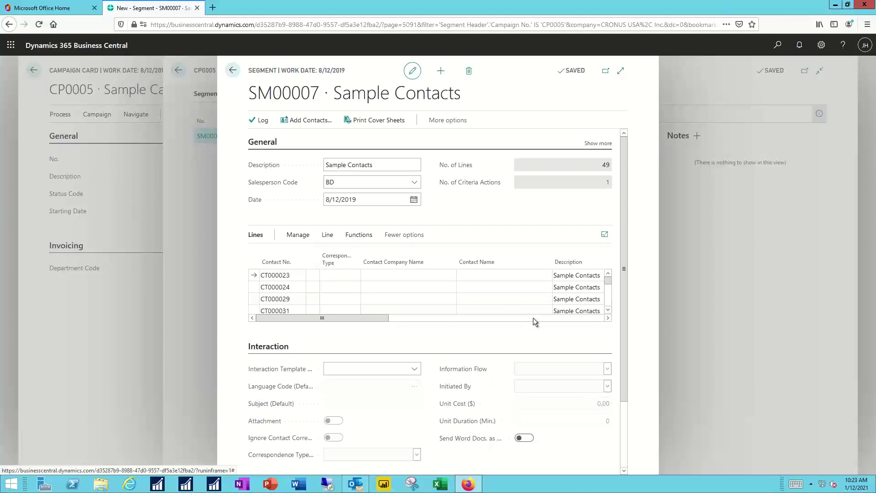
# Step: Delete contact lines CT000023 and CT000024 from segment SM00007, then go back to the segments list
pyautogui.click(604, 235)
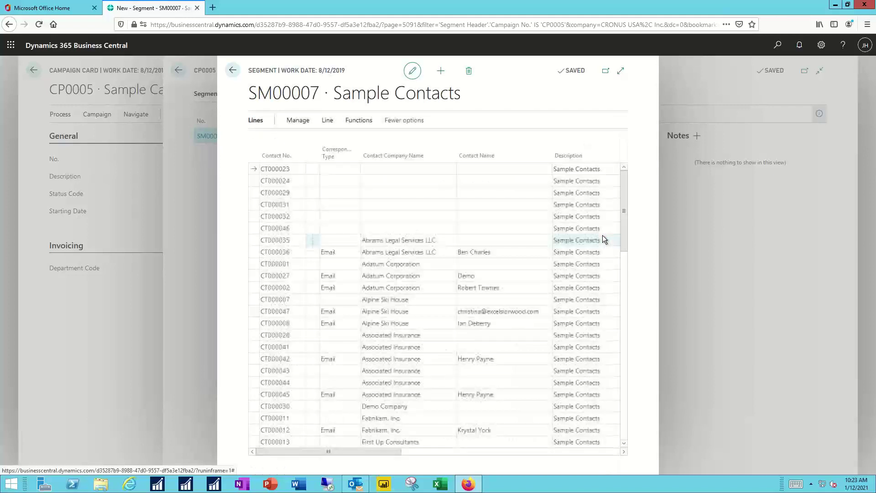
pyautogui.click(623, 72)
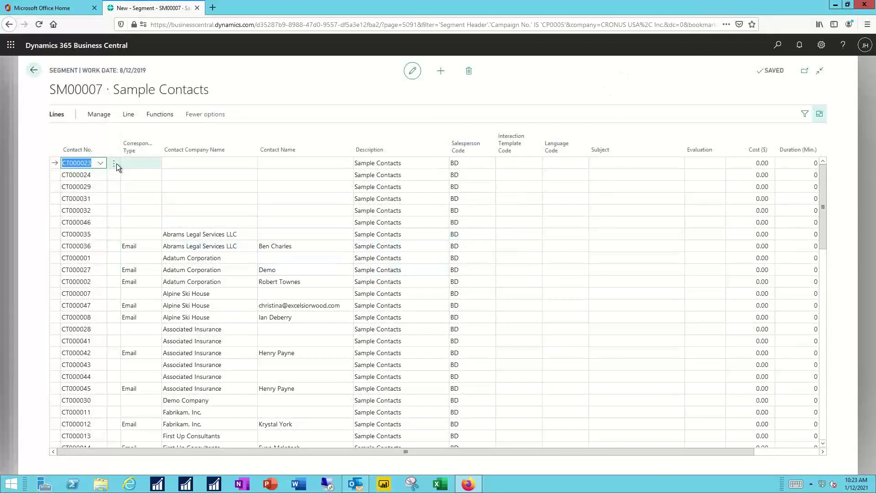
pyautogui.click(114, 164)
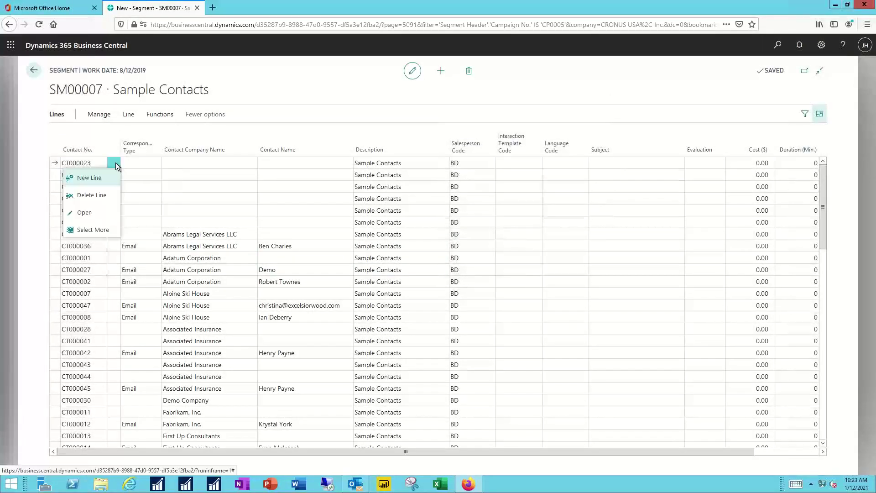
pyautogui.click(91, 196)
pyautogui.click(482, 283)
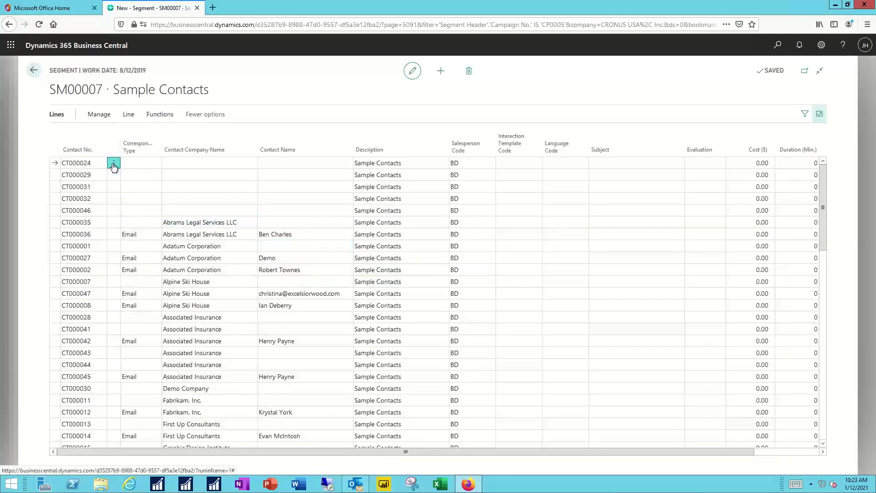
pyautogui.click(113, 164)
pyautogui.click(95, 196)
pyautogui.click(484, 283)
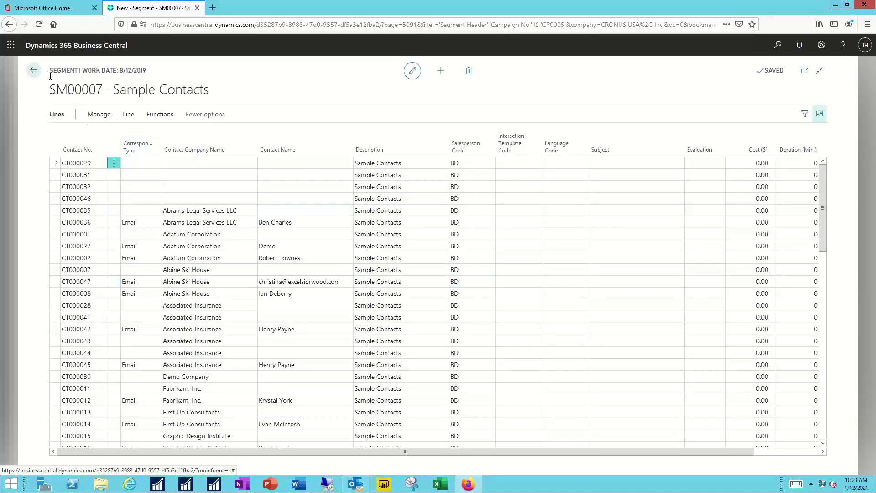
pyautogui.click(33, 71)
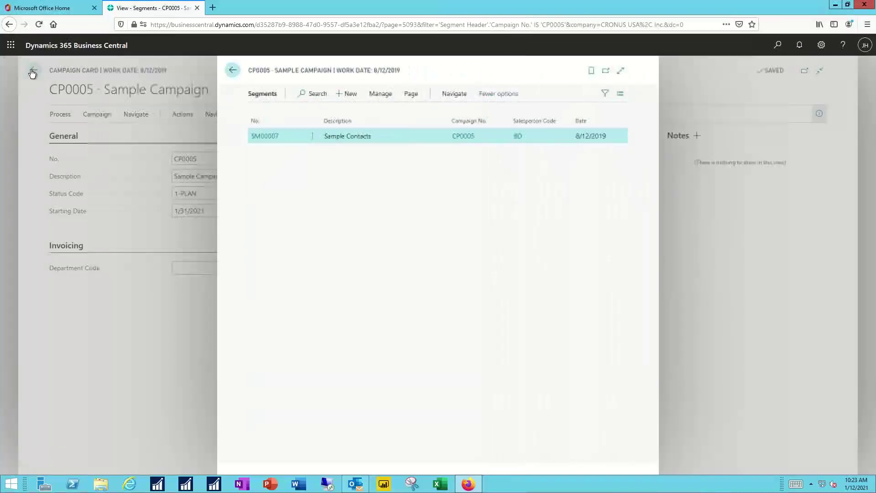
# Step: Close the Segments list to return to the CP0005 campaign card
pyautogui.click(232, 72)
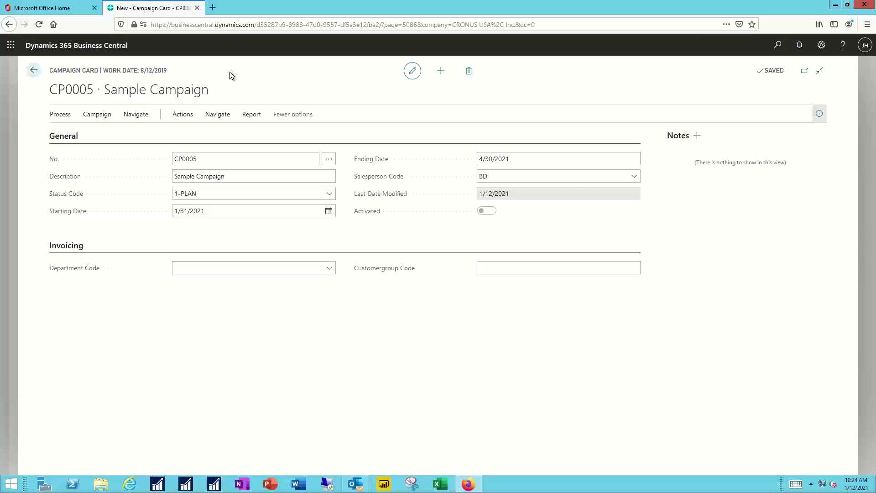
# Step: Add a campaign sales price for item 1891-S with minimum quantity 3 and unit price 975
pyautogui.click(214, 114)
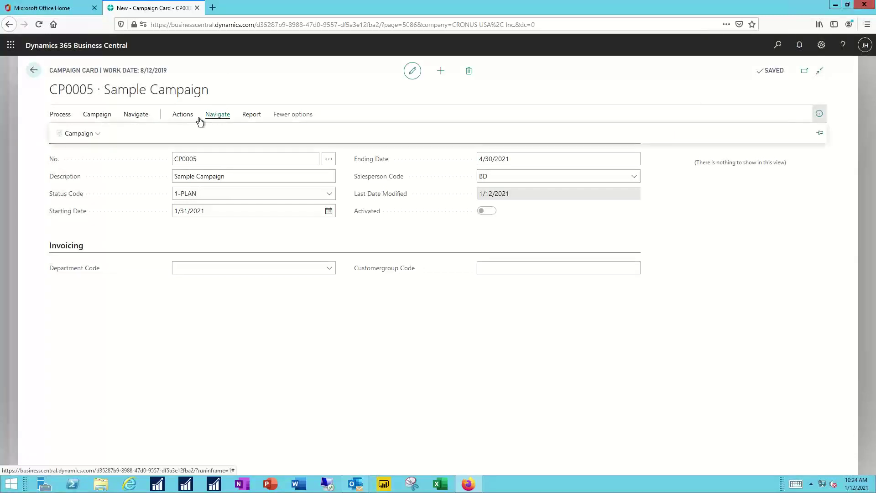
pyautogui.click(64, 133)
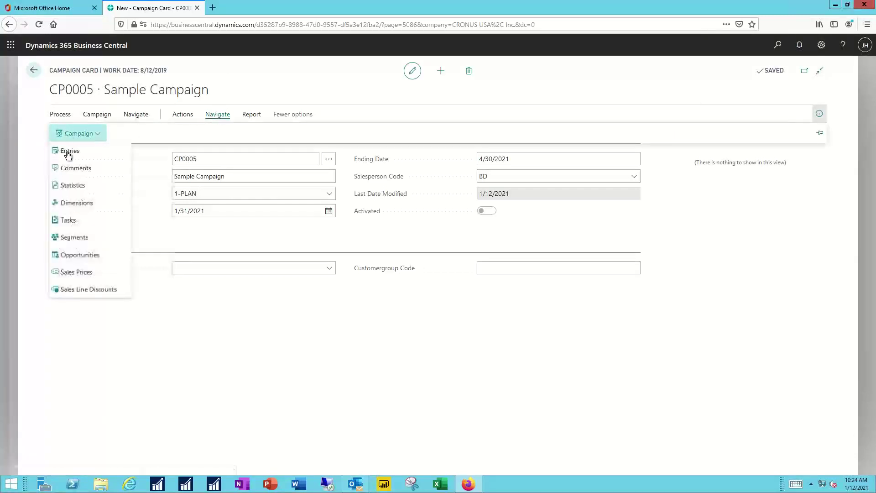
pyautogui.click(72, 273)
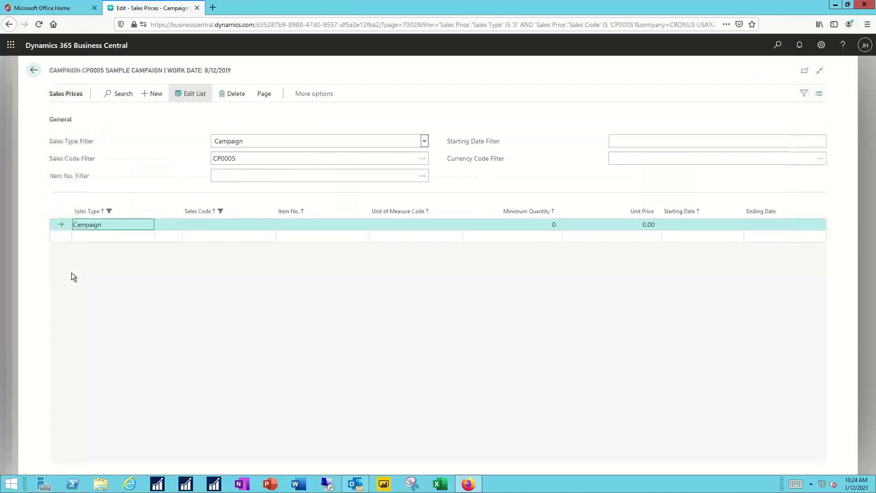
pyautogui.click(336, 227)
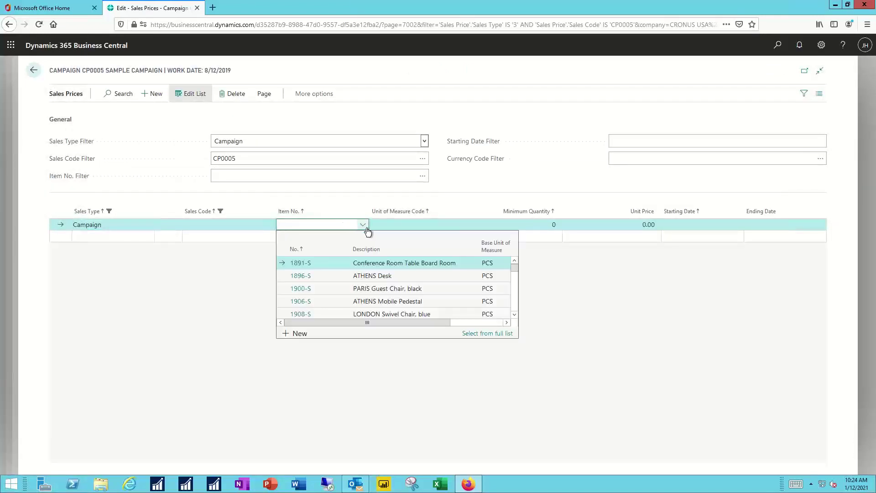
pyautogui.click(299, 264)
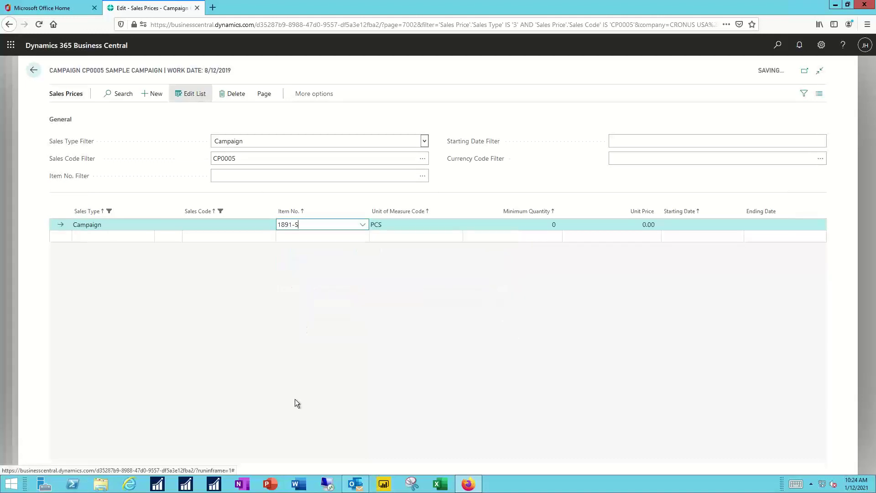
pyautogui.press('Tab')
pyautogui.press('Tab')
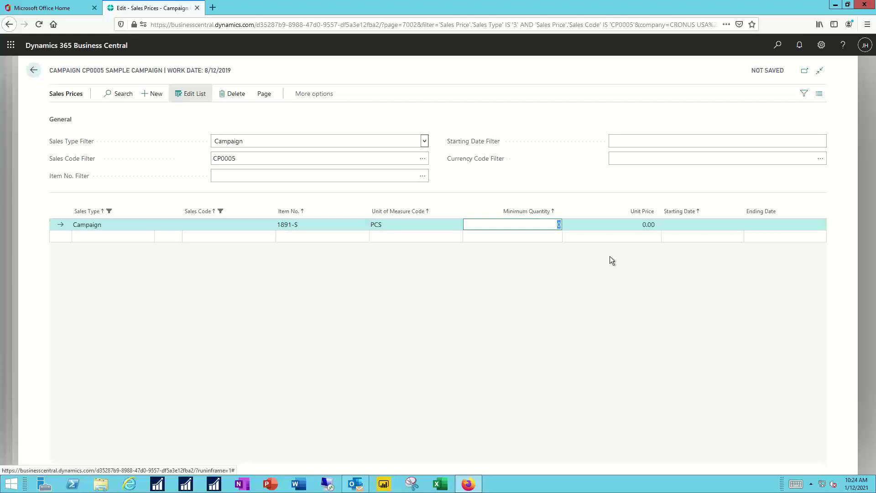
pyautogui.write('3')
pyautogui.press('Tab')
pyautogui.write('975')
pyautogui.press('Tab')
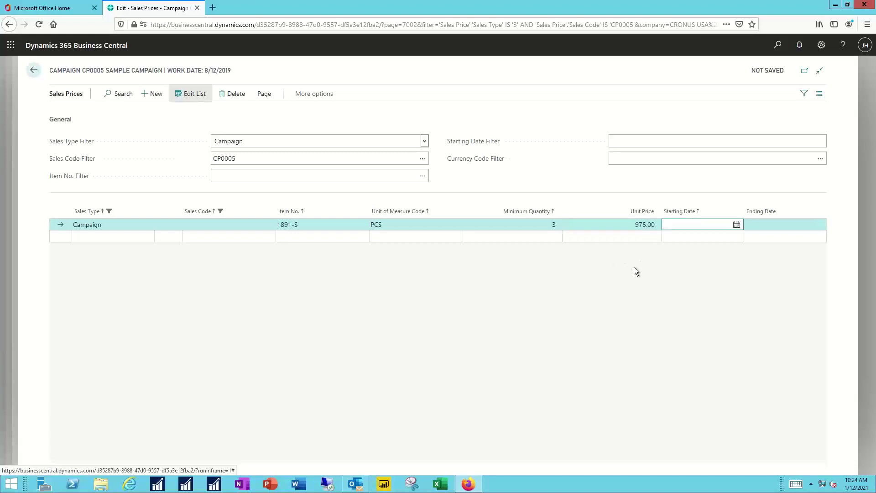
pyautogui.click(737, 224)
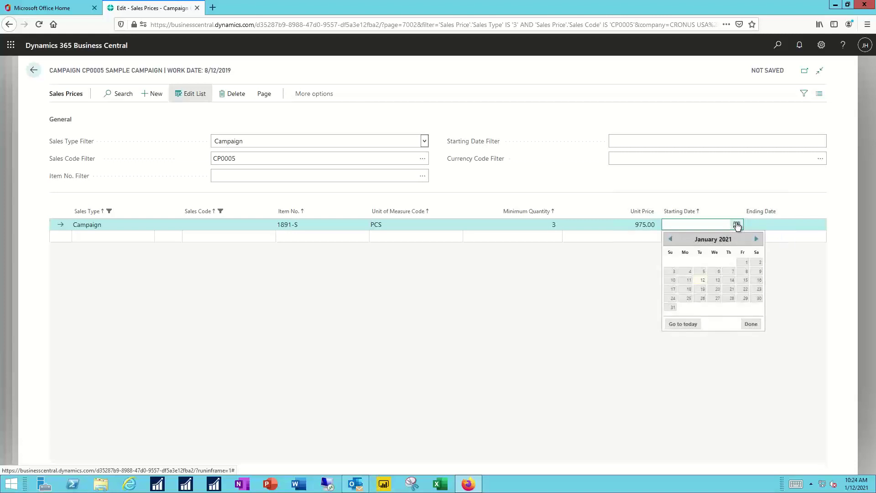
# Step: Try a 1/31/2021 starting date, revert the rejected price line, and leave Sales Prices
pyautogui.click(675, 307)
pyautogui.click(817, 225)
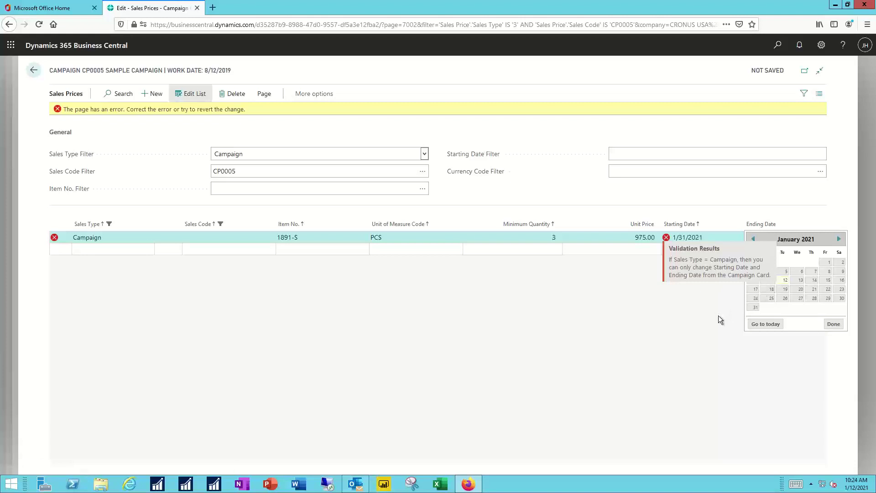
pyautogui.click(713, 326)
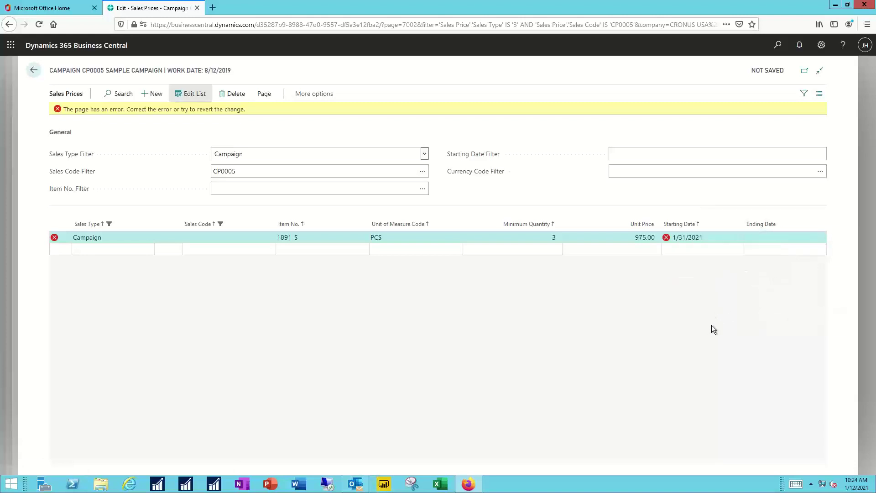
pyautogui.click(678, 238)
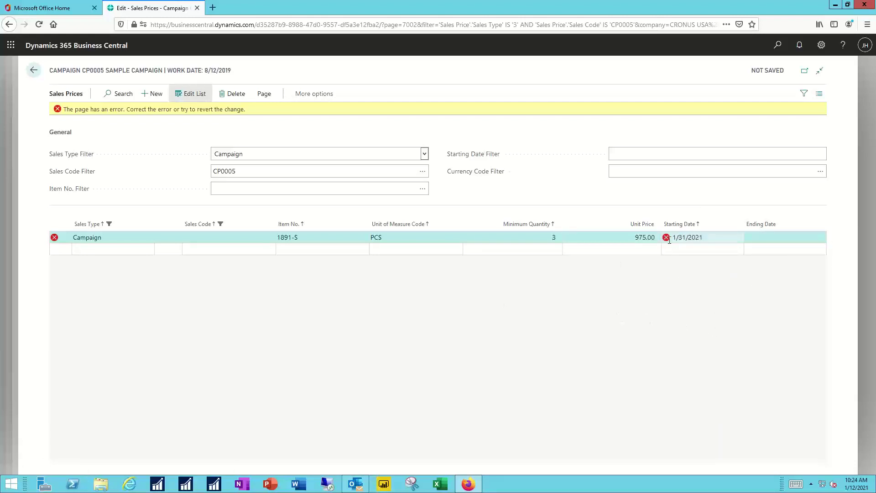
pyautogui.click(284, 120)
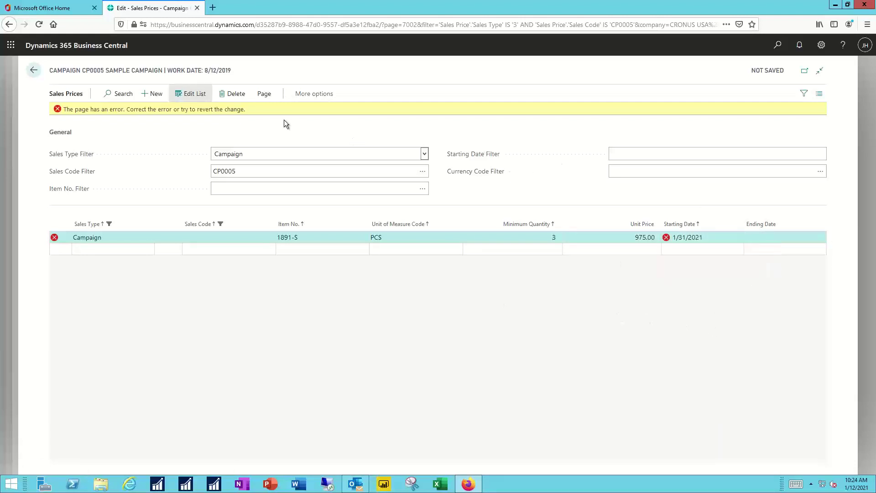
pyautogui.click(213, 110)
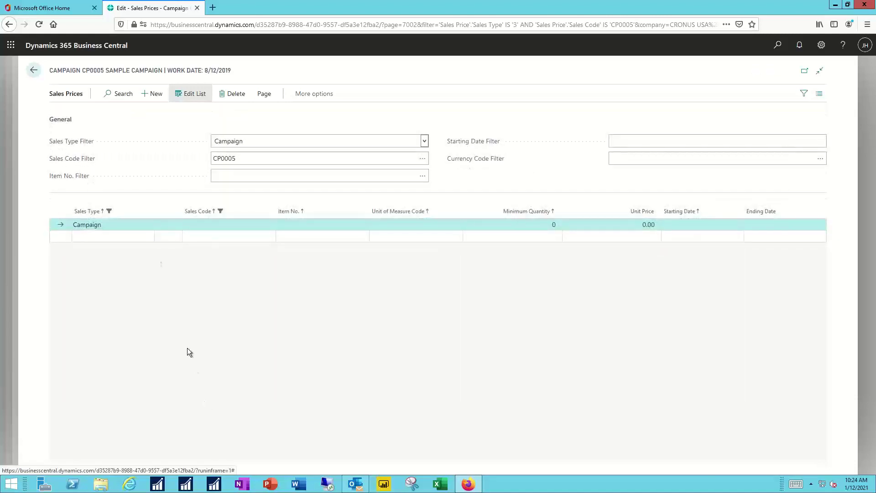
pyautogui.click(33, 72)
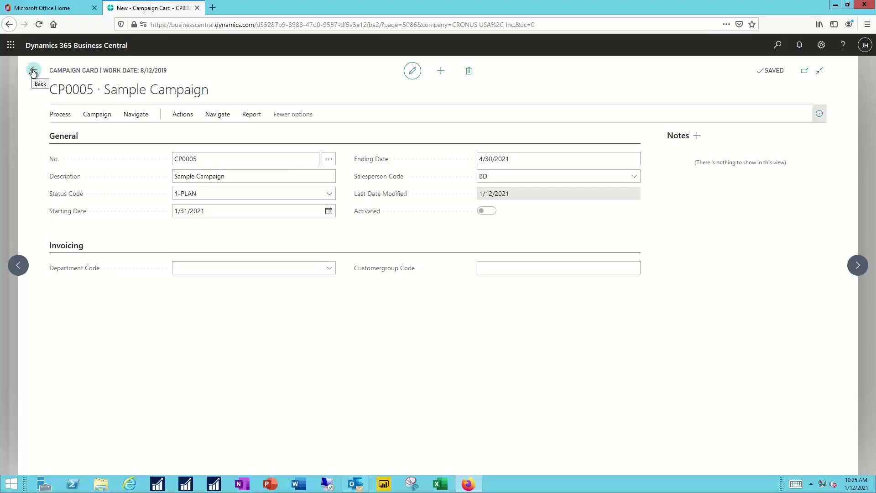
# Step: Bring up the Navigate options on the CP0005 campaign card
pyautogui.click(218, 115)
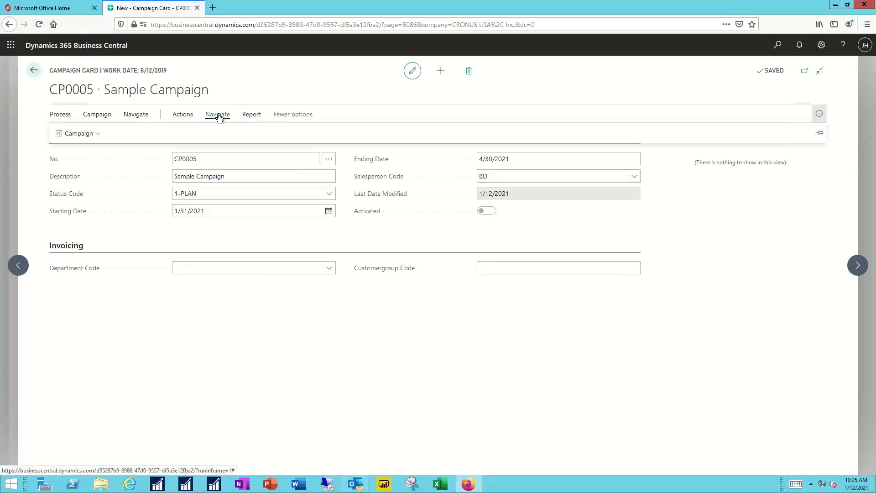
# Step: Leave the campaign card and Campaigns list to return to the Role Center home page
pyautogui.click(74, 135)
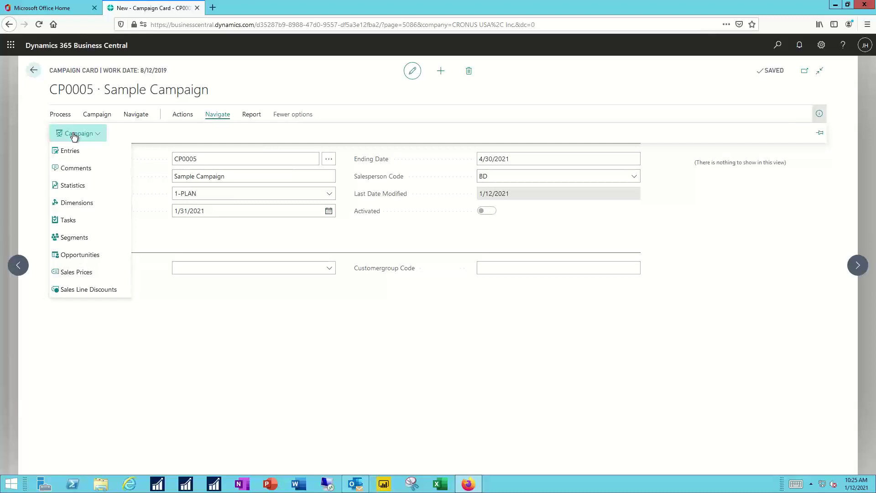
pyautogui.click(35, 72)
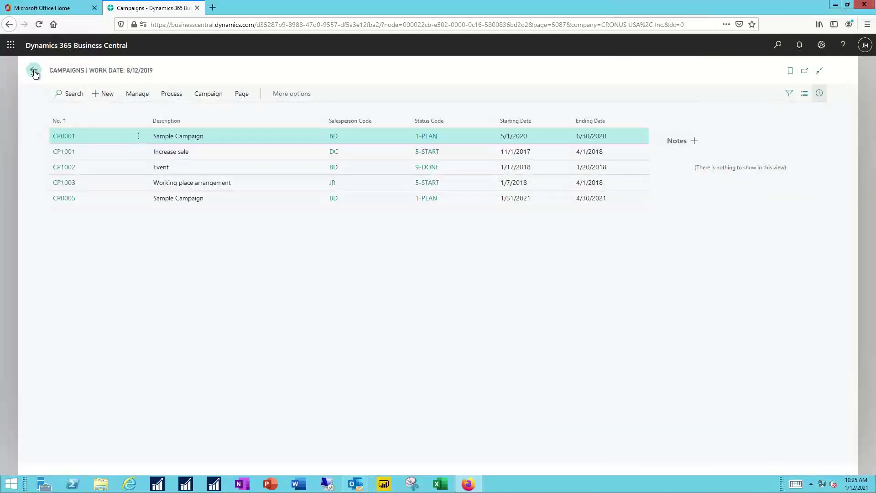
pyautogui.click(34, 72)
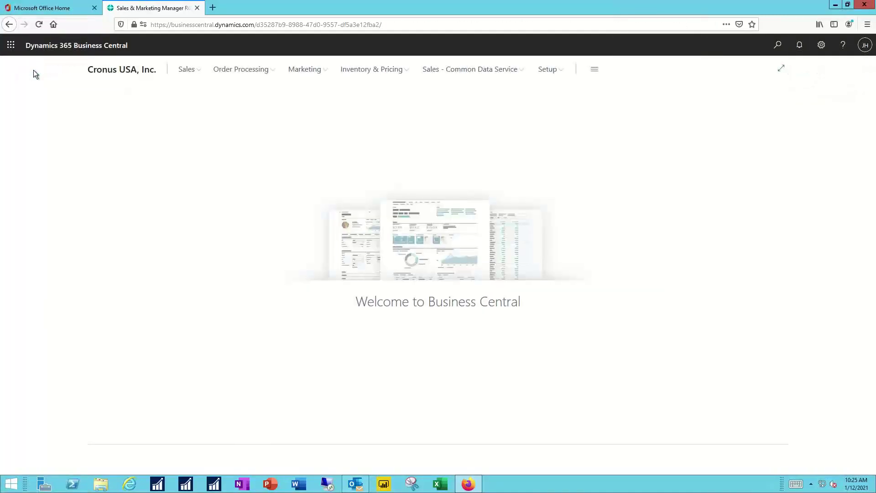